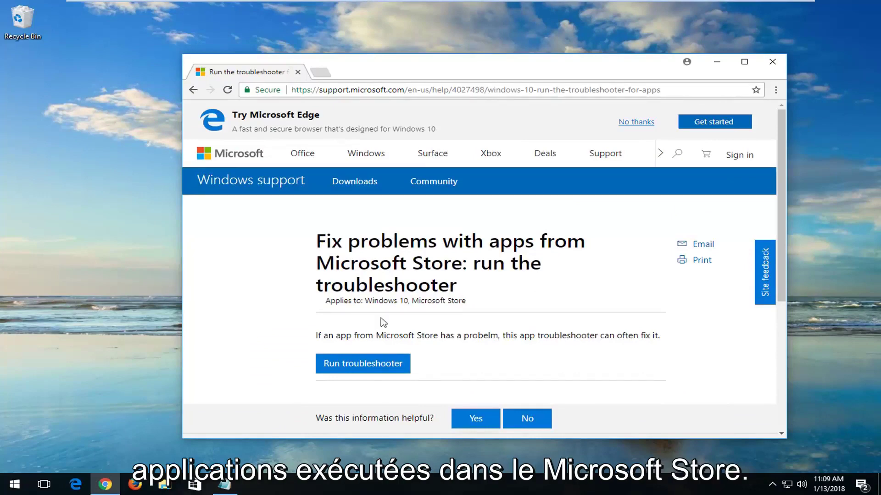
Download and launch the Windows Store Apps troubleshooter, then minimize Chrome.
click(339, 368)
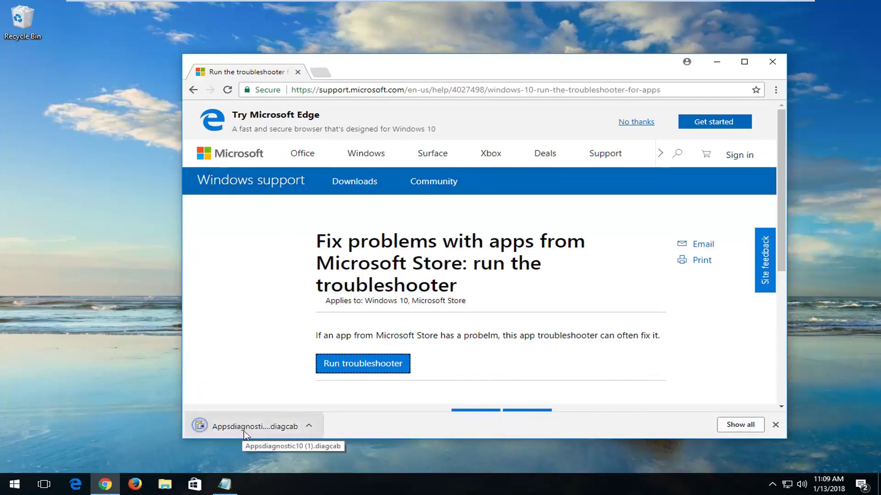
click(239, 430)
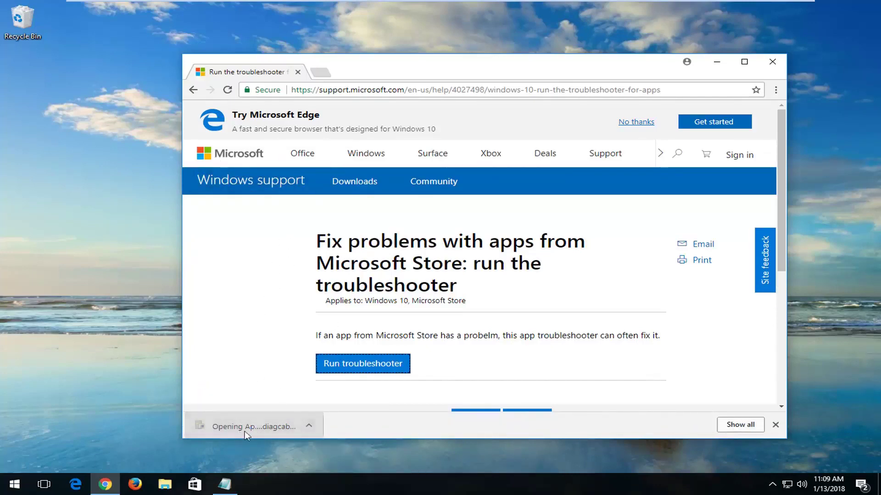
click(717, 62)
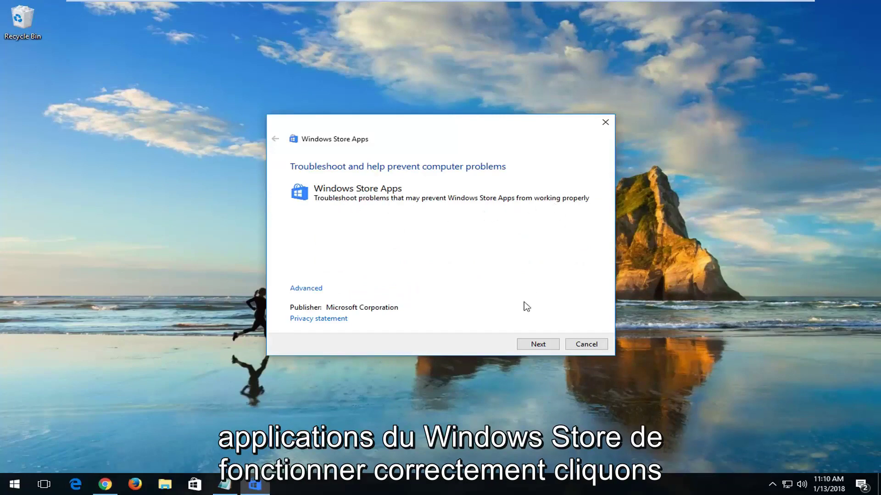
Run the Store Apps troubleshooter to completion ('Microsoft account required' not fixed) and close it.
click(528, 343)
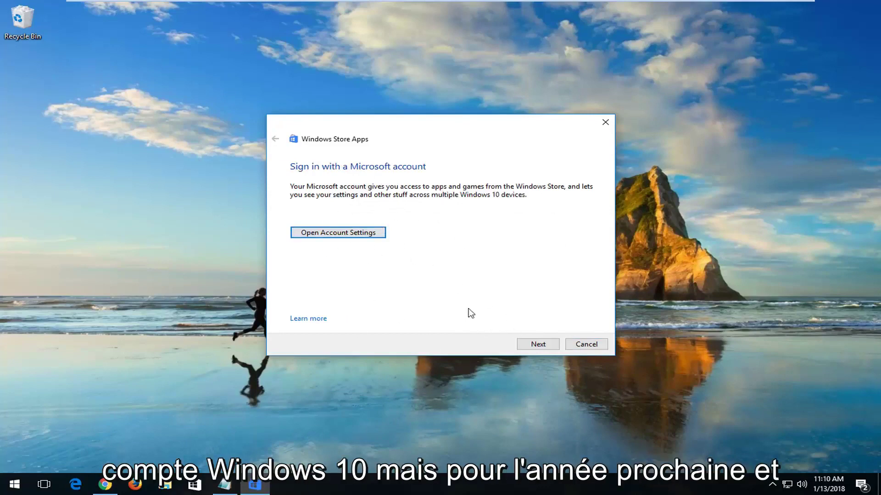
click(542, 344)
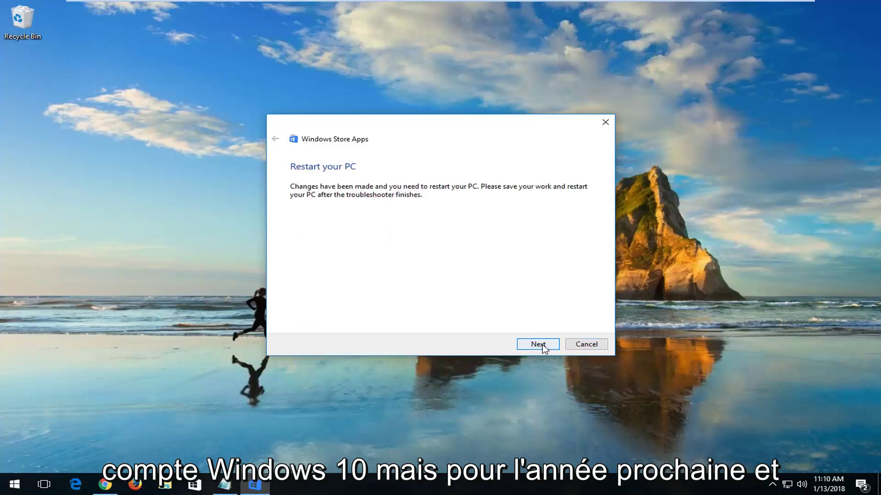
click(538, 345)
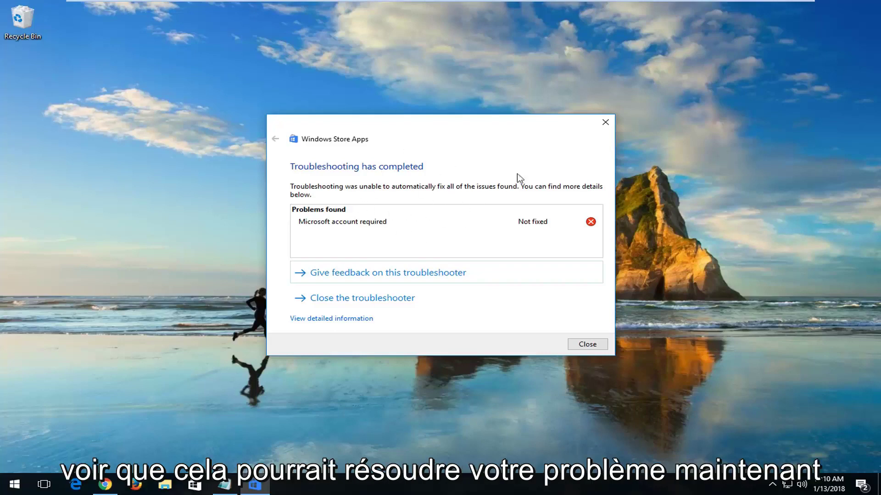
click(605, 122)
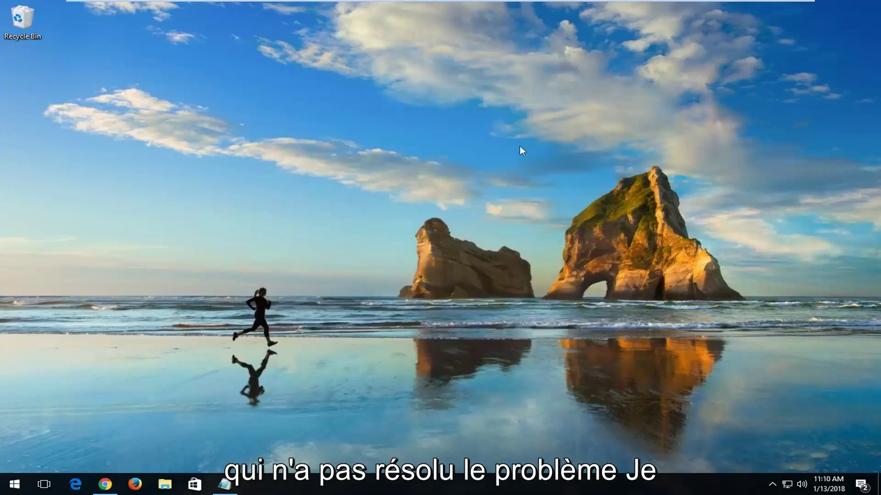
Search Start for 'windows powershell' and run Windows PowerShell as administrator.
click(14, 490)
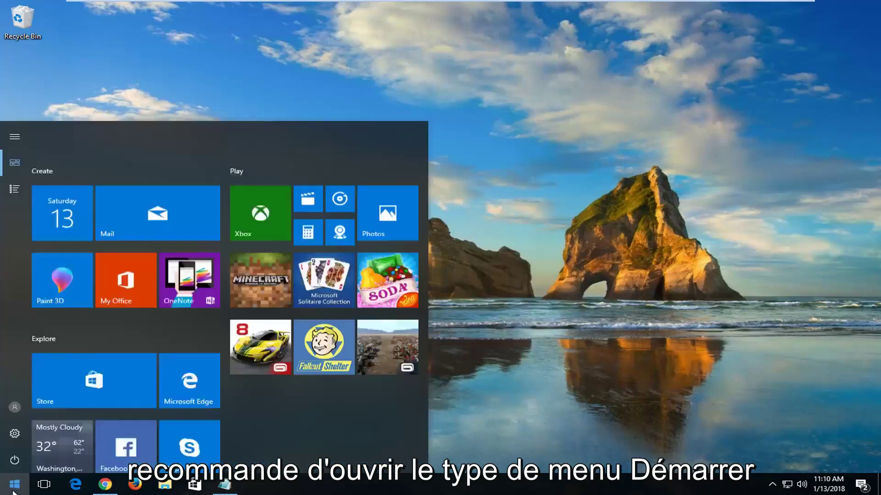
text(windiow)
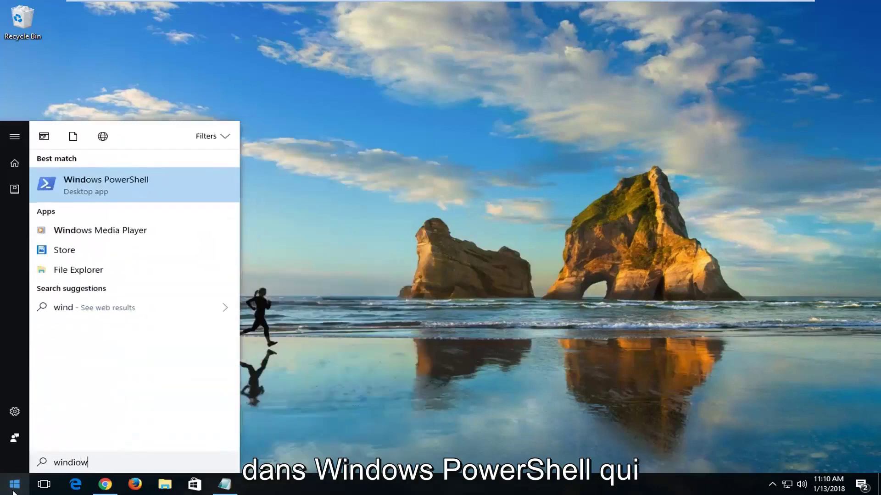
key(BackSpace)
key(BackSpace)
key(BackSpace)
text(ows poe)
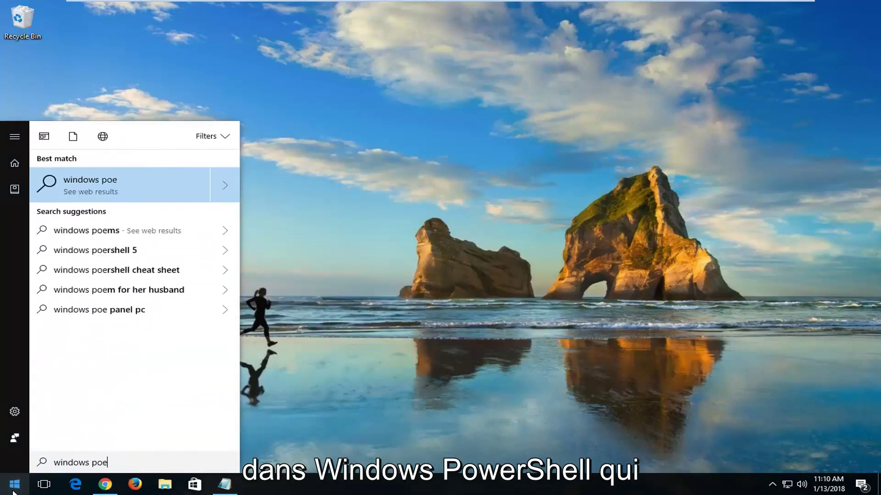
key(BackSpace)
text(wershell)
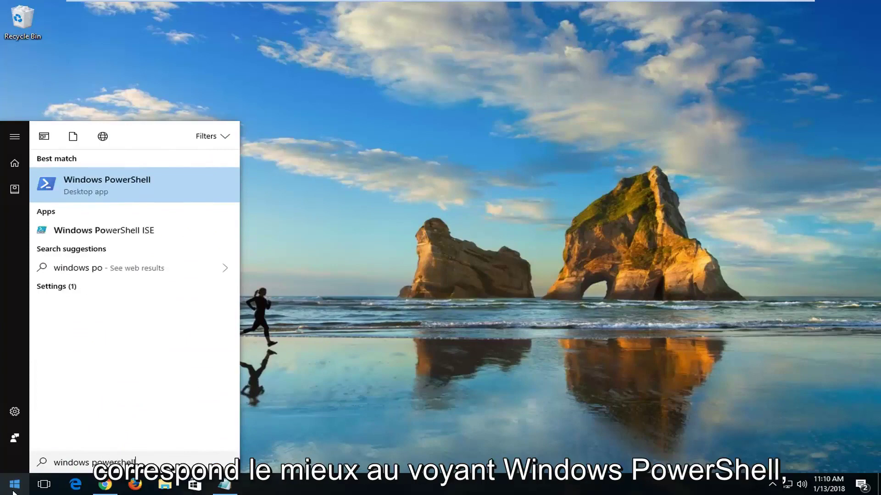
right_click(91, 191)
click(119, 200)
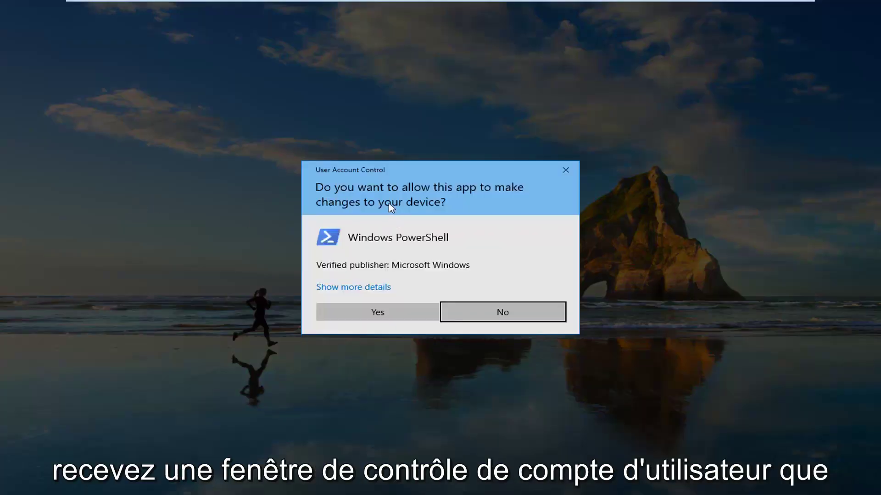
Approve the UAC prompt and copy the Get-AppXPackage re-registration command from Notepad.
click(374, 310)
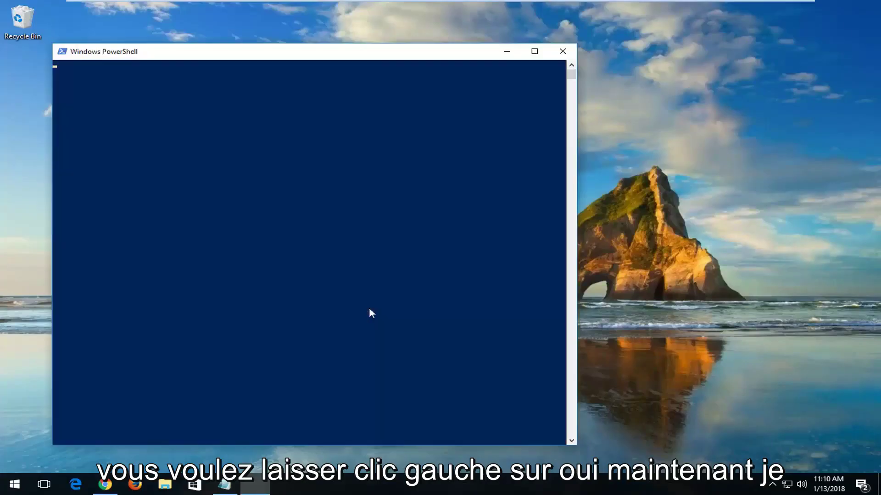
drag(361, 51, 486, 30)
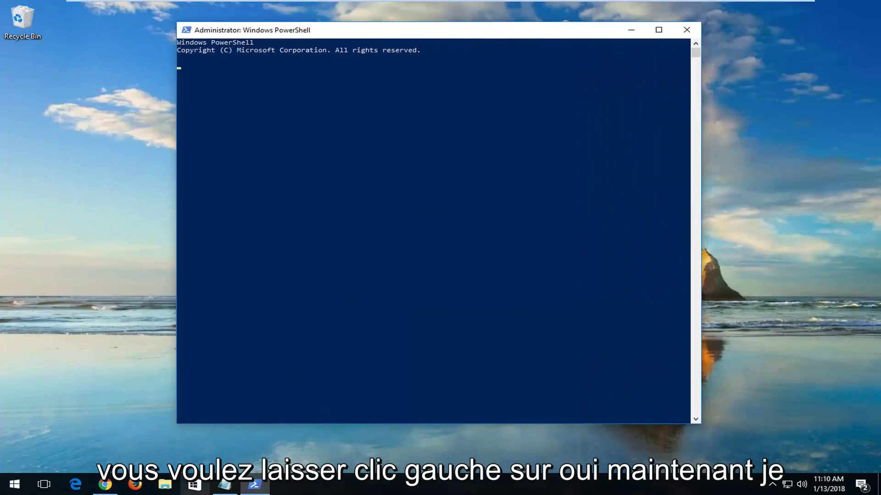
click(224, 486)
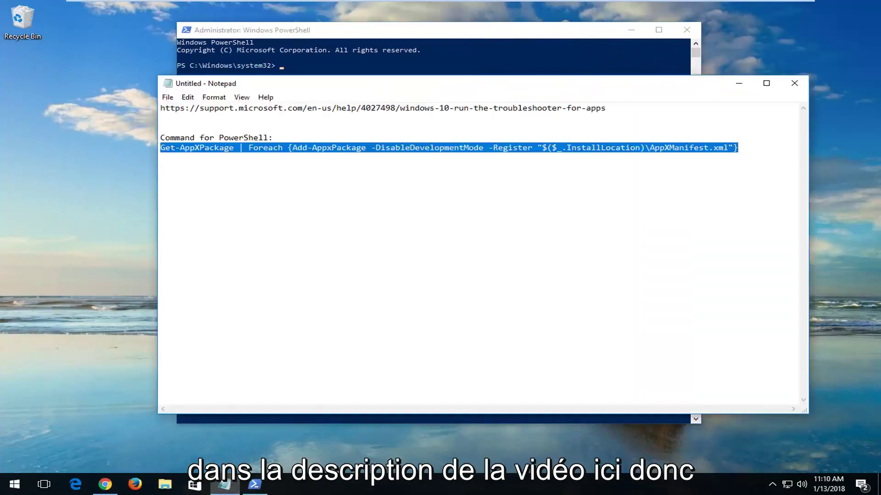
right_click(300, 154)
click(326, 187)
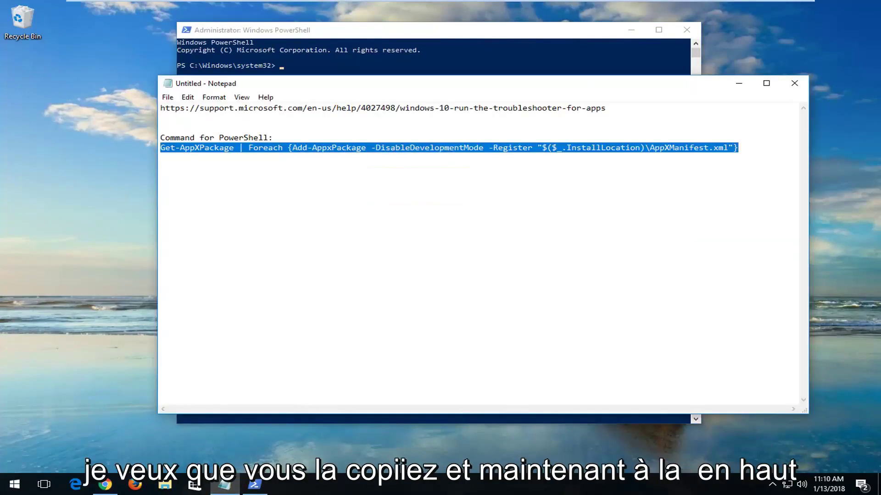
Paste the Get-AppXPackage | Foreach {Add-AppxPackage …} command into admin PowerShell and run it.
click(548, 32)
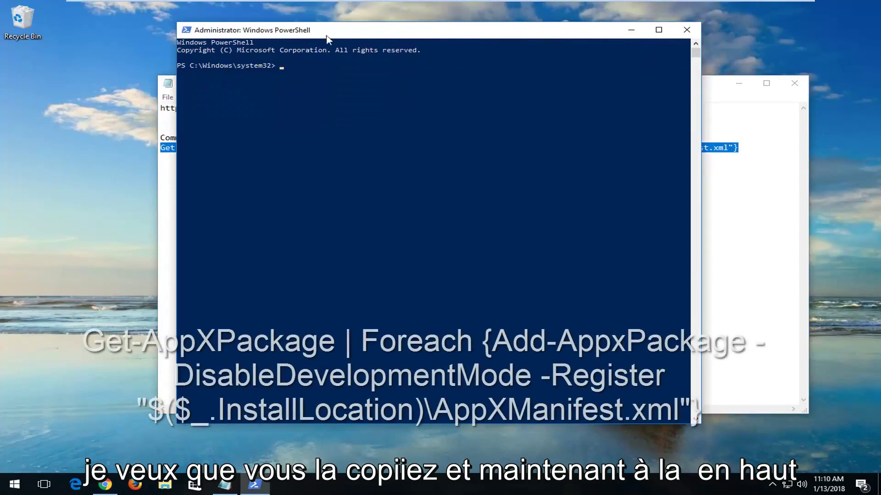
right_click(373, 34)
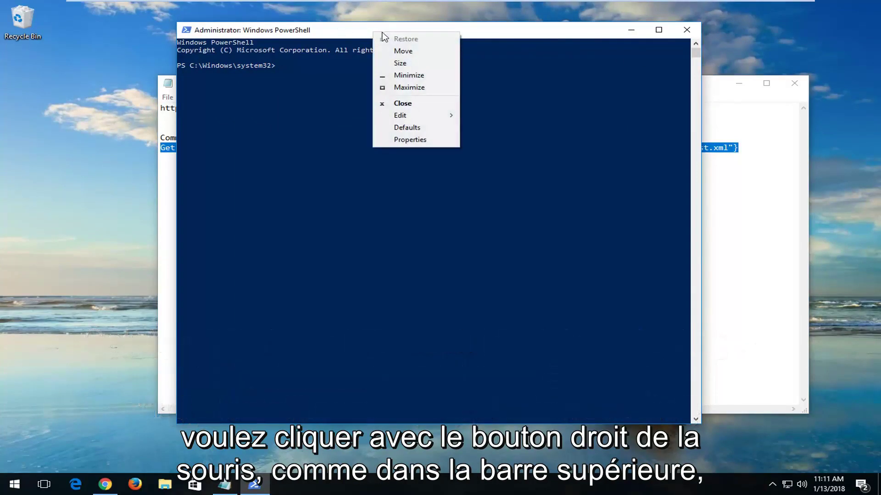
click(412, 116)
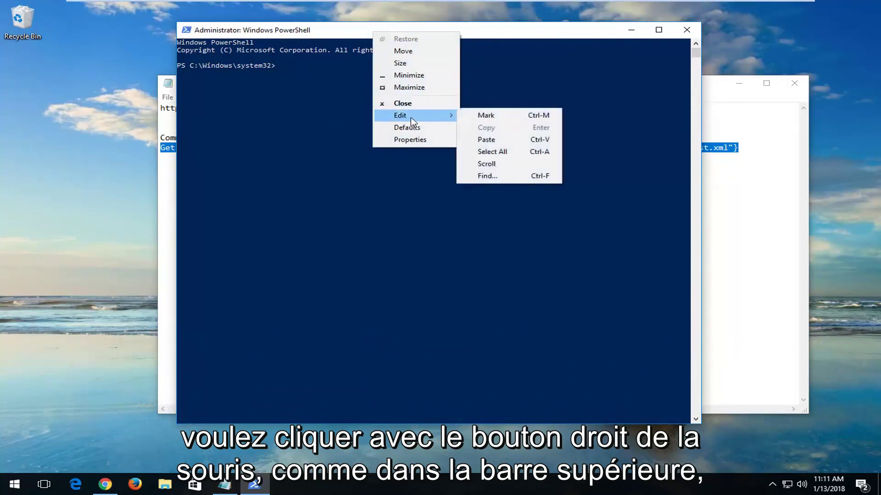
click(502, 139)
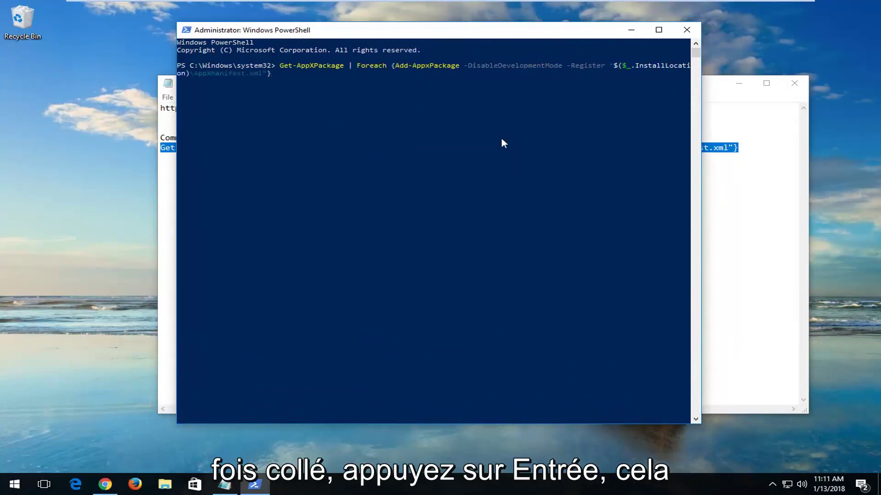
key(Return)
Wait for the re-registration command to finish, then close the PowerShell window.
click(754, 86)
click(310, 30)
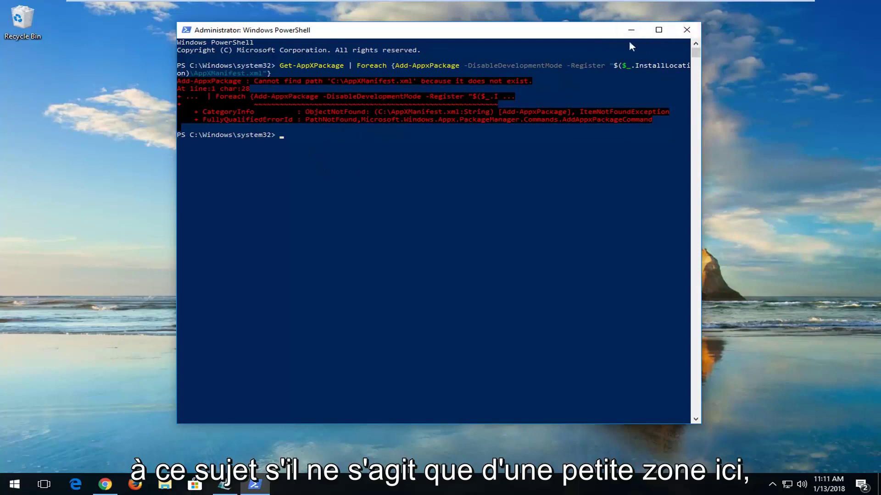
click(685, 31)
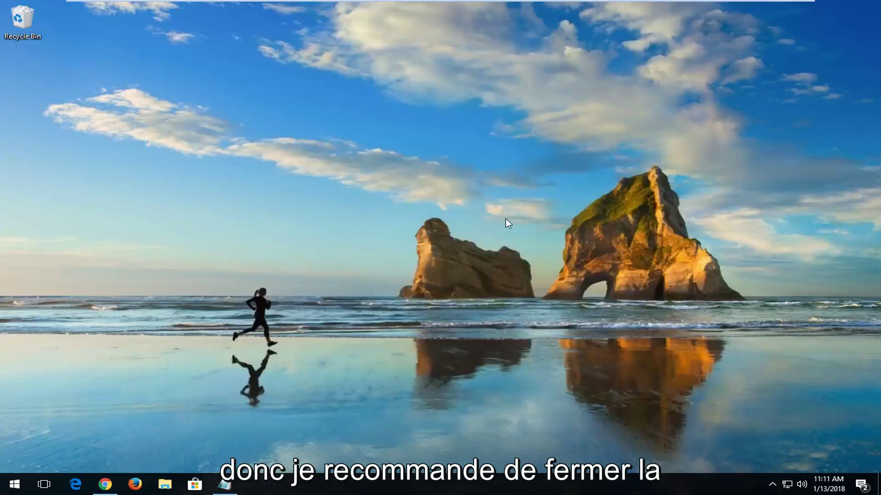
click(14, 486)
text(store)
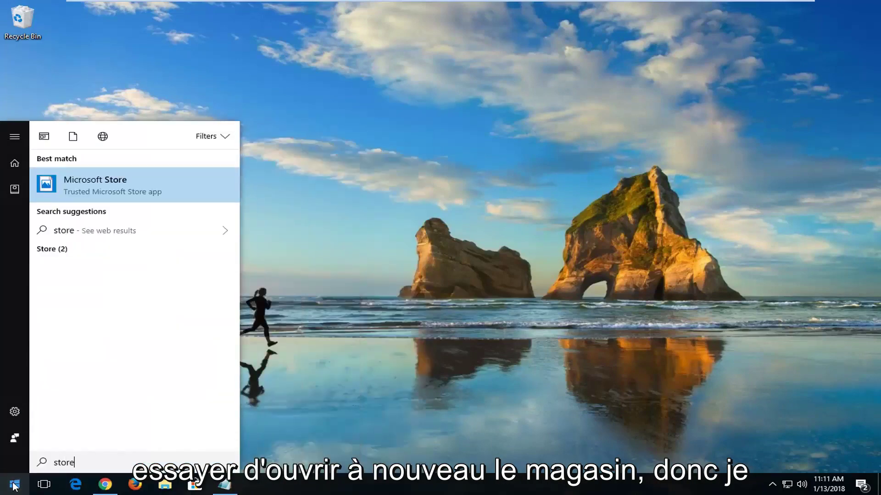
click(111, 189)
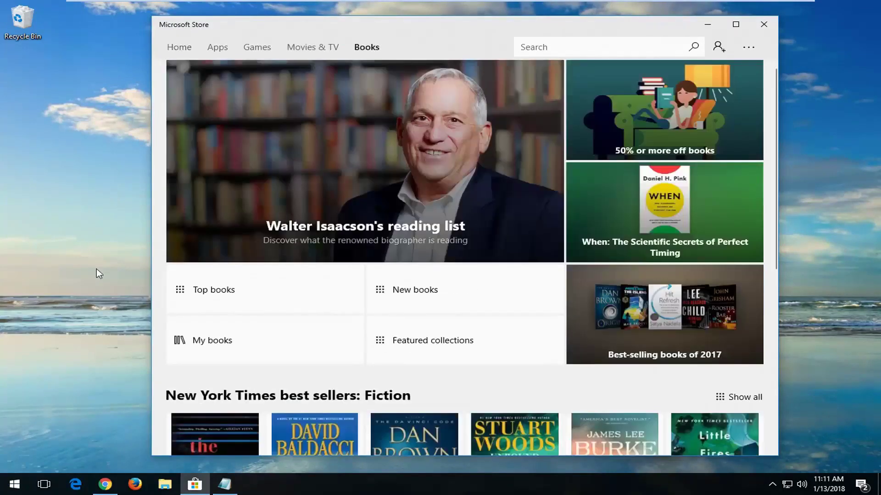
click(755, 27)
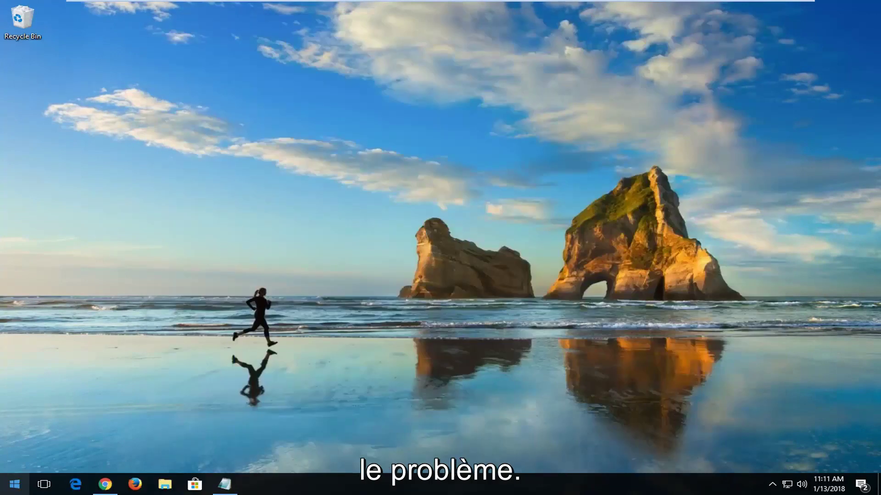
click(13, 489)
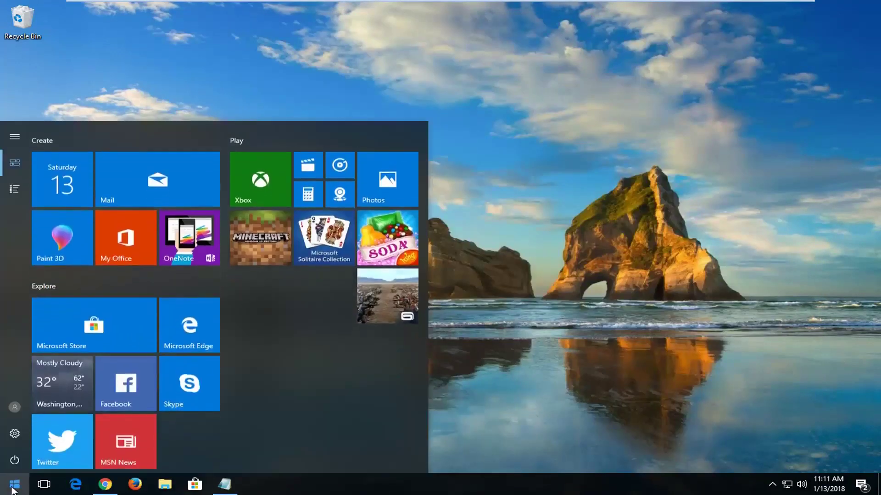
click(12, 489)
text(system restore)
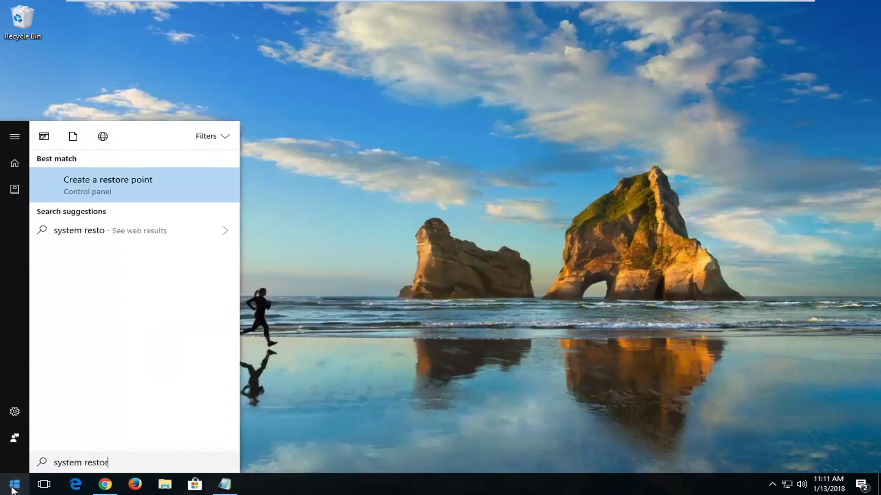
click(91, 192)
drag(238, 96, 348, 97)
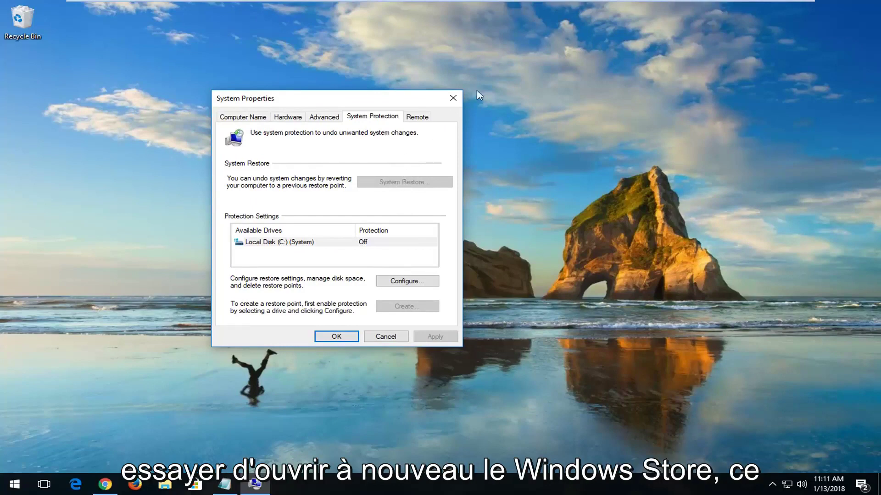
click(451, 99)
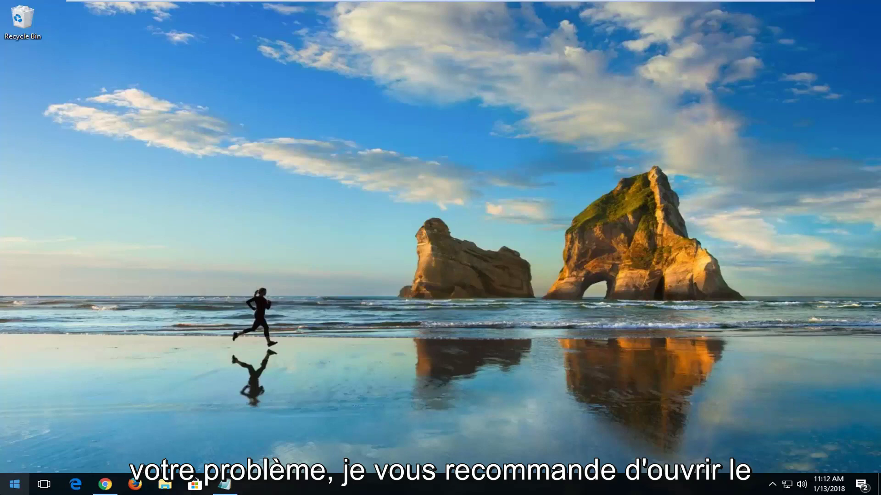
Open Command Prompt as administrator from a 'cmd' search and run sfc /scannow.
click(20, 485)
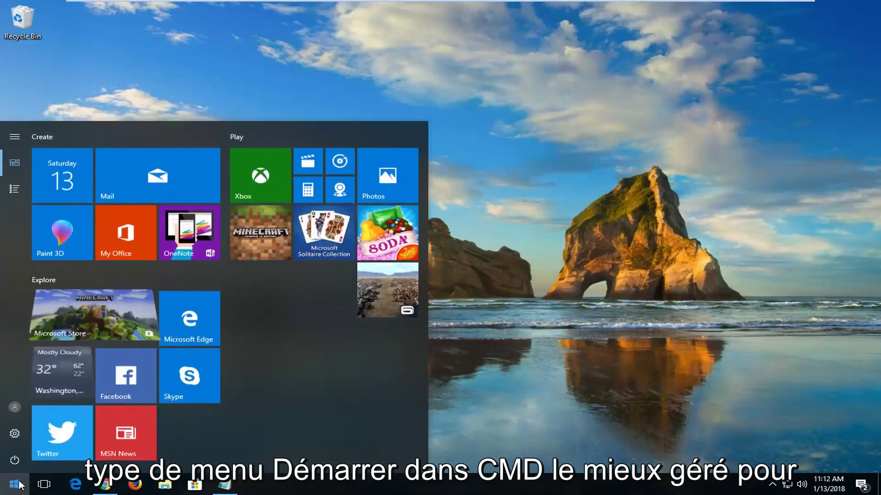
text(cmd)
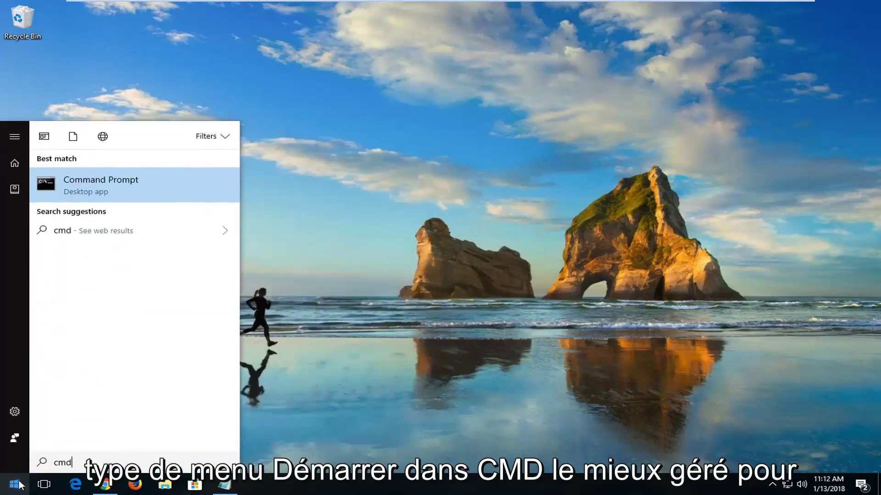
right_click(102, 186)
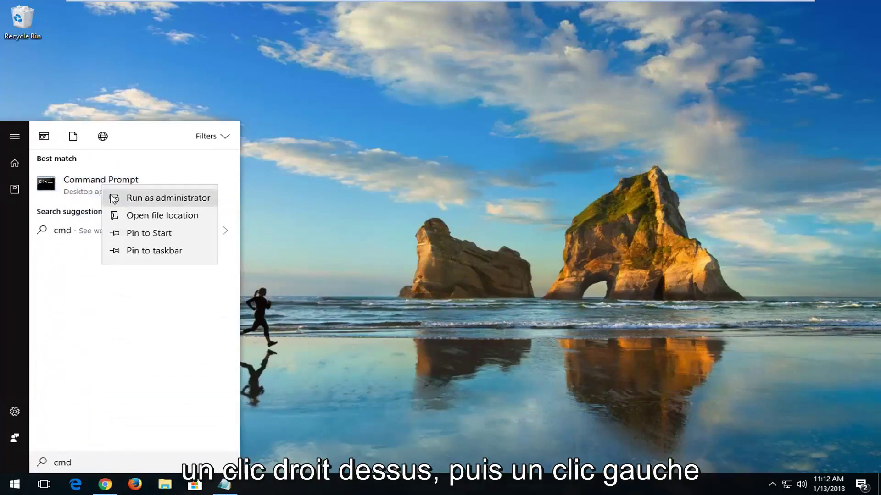
click(134, 199)
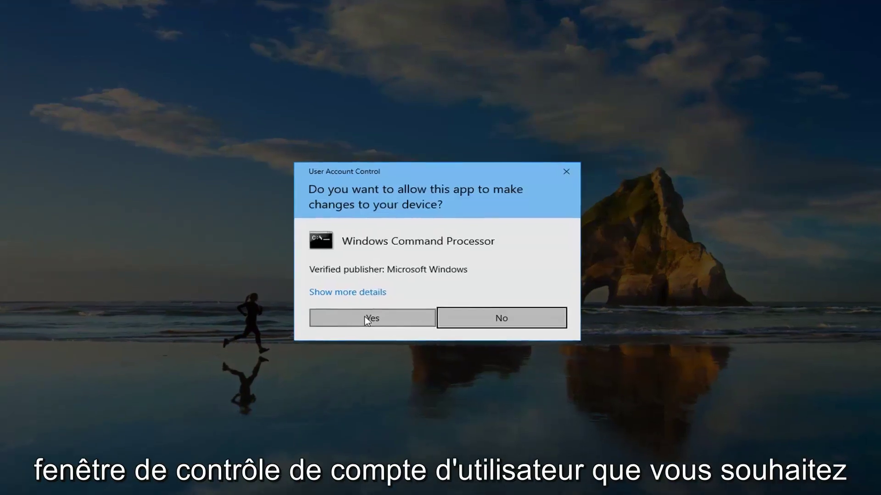
click(367, 319)
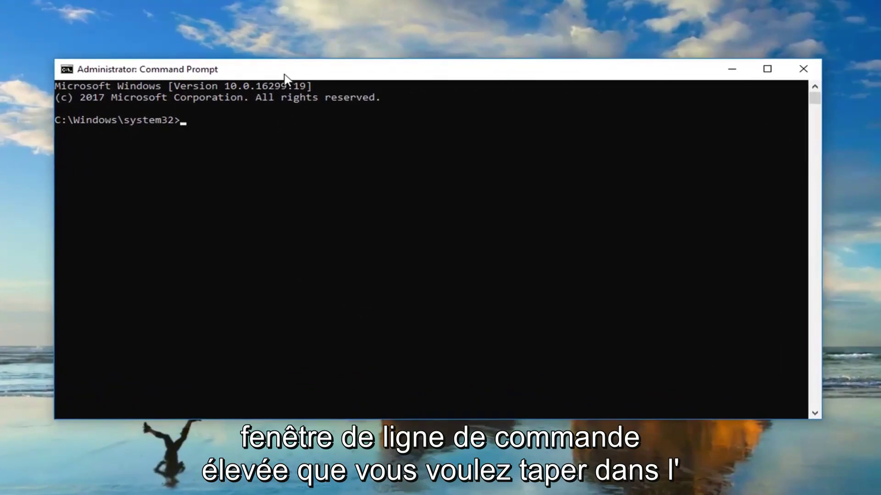
text(sfc)
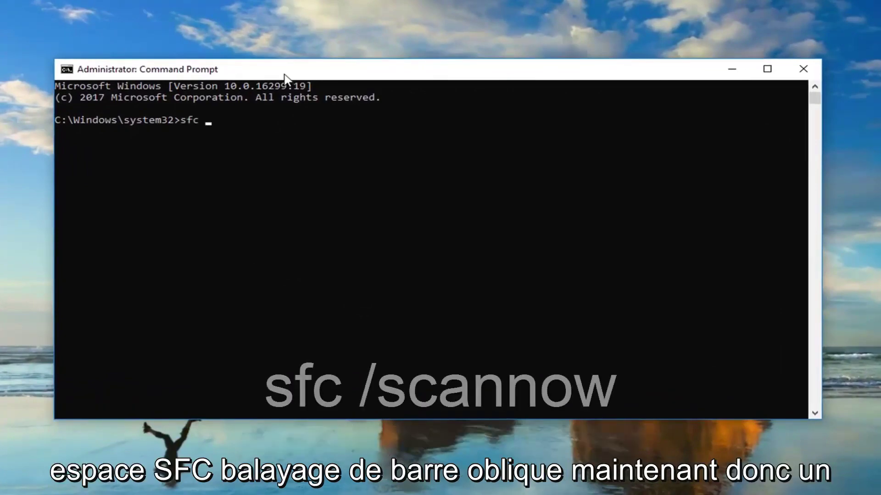
text( /scannow)
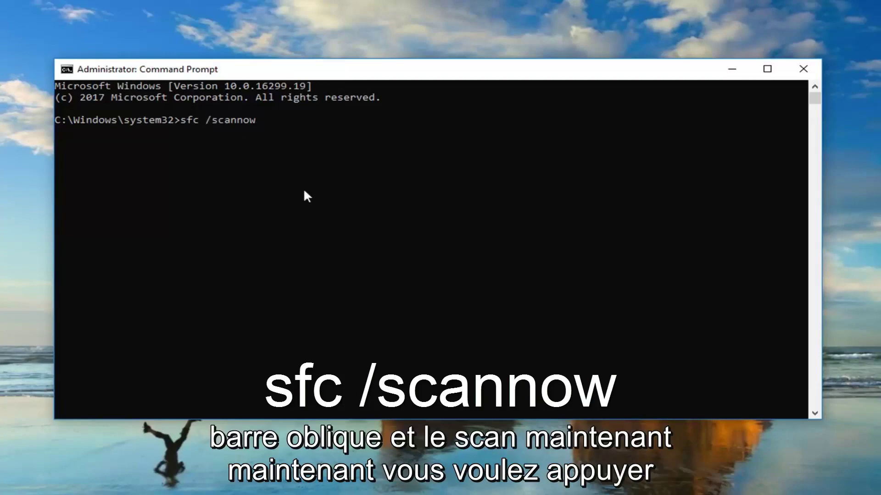
key(Return)
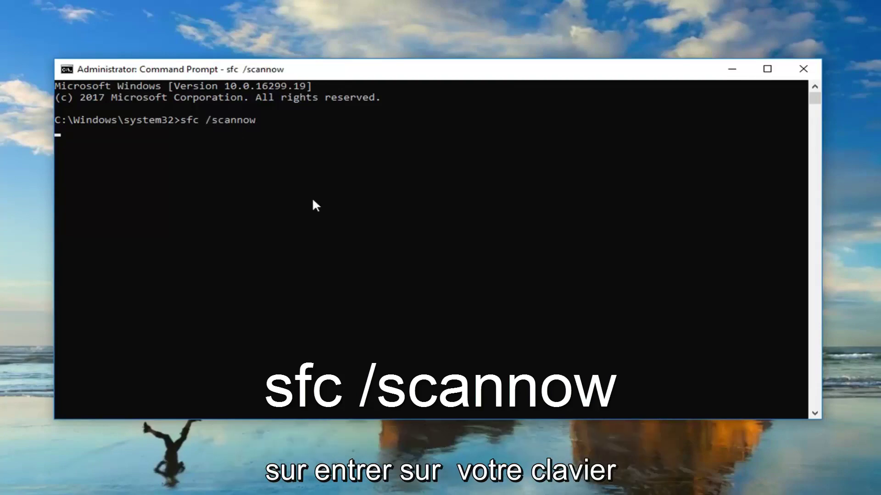